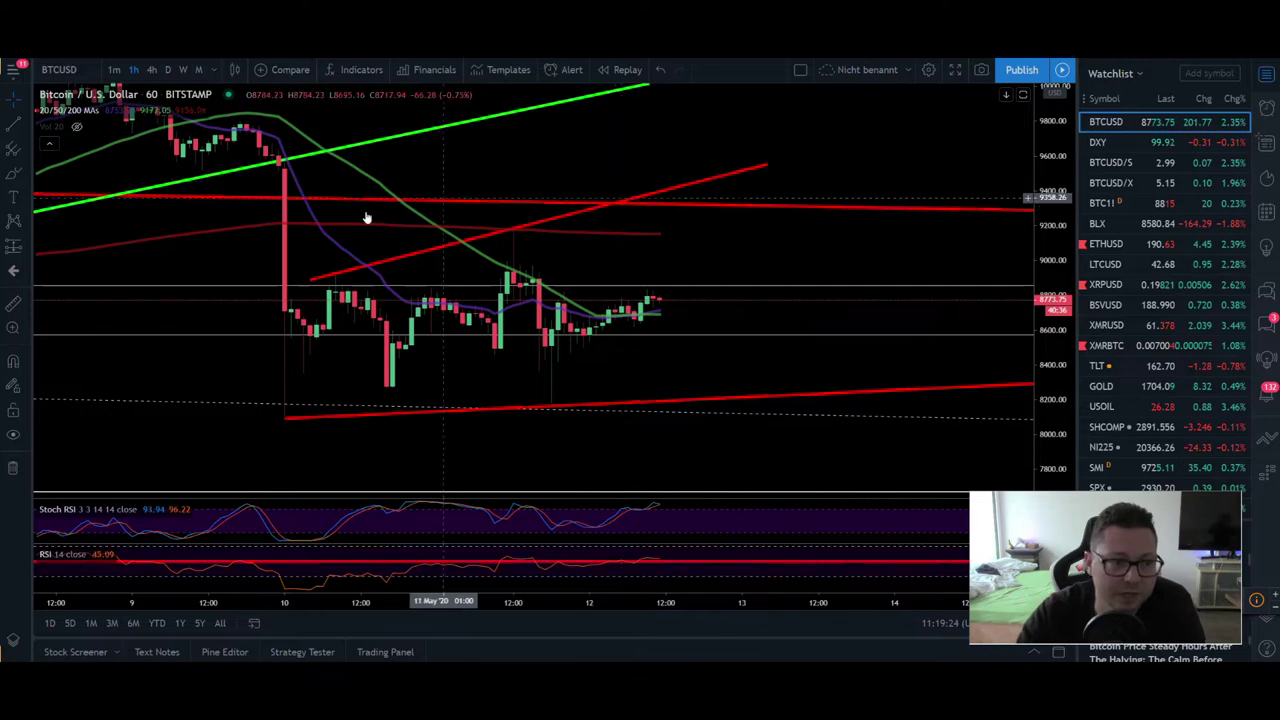
Step: View the hourly Bitcoin CME futures chart (BTC1!), return to BTCUSD, and examine its recent hourly candles
click(1168, 206)
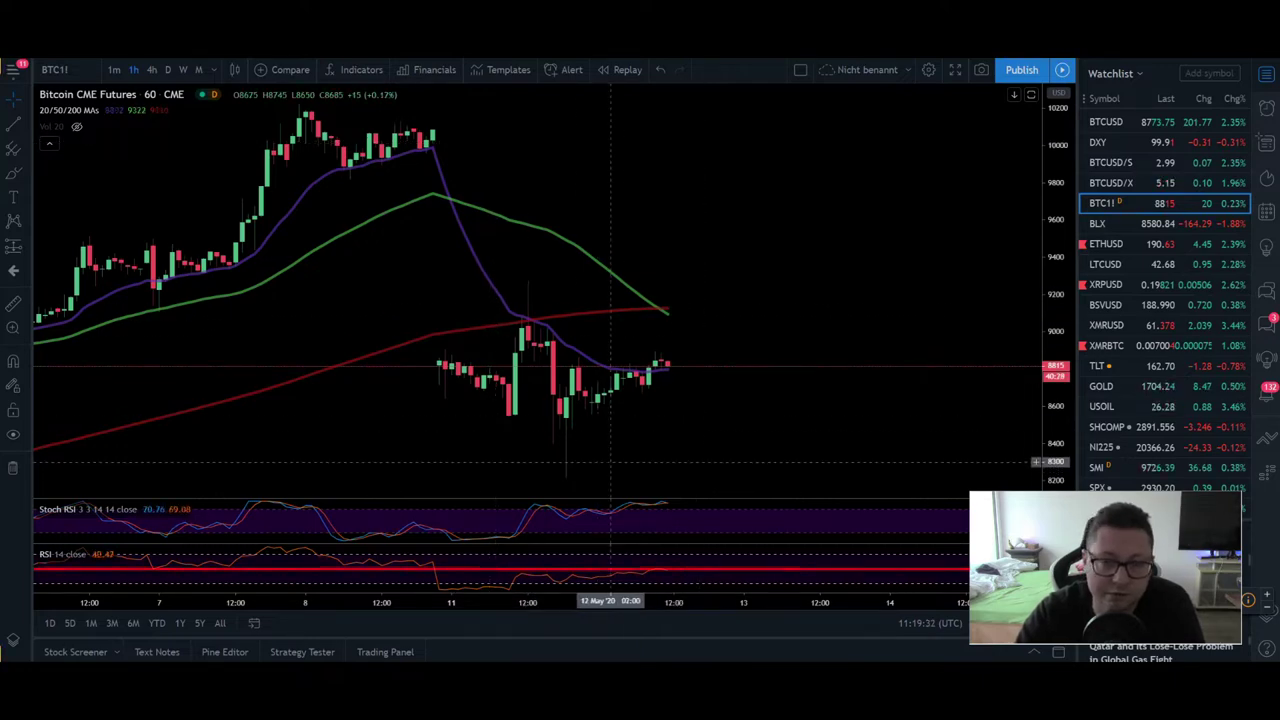
click(1150, 124)
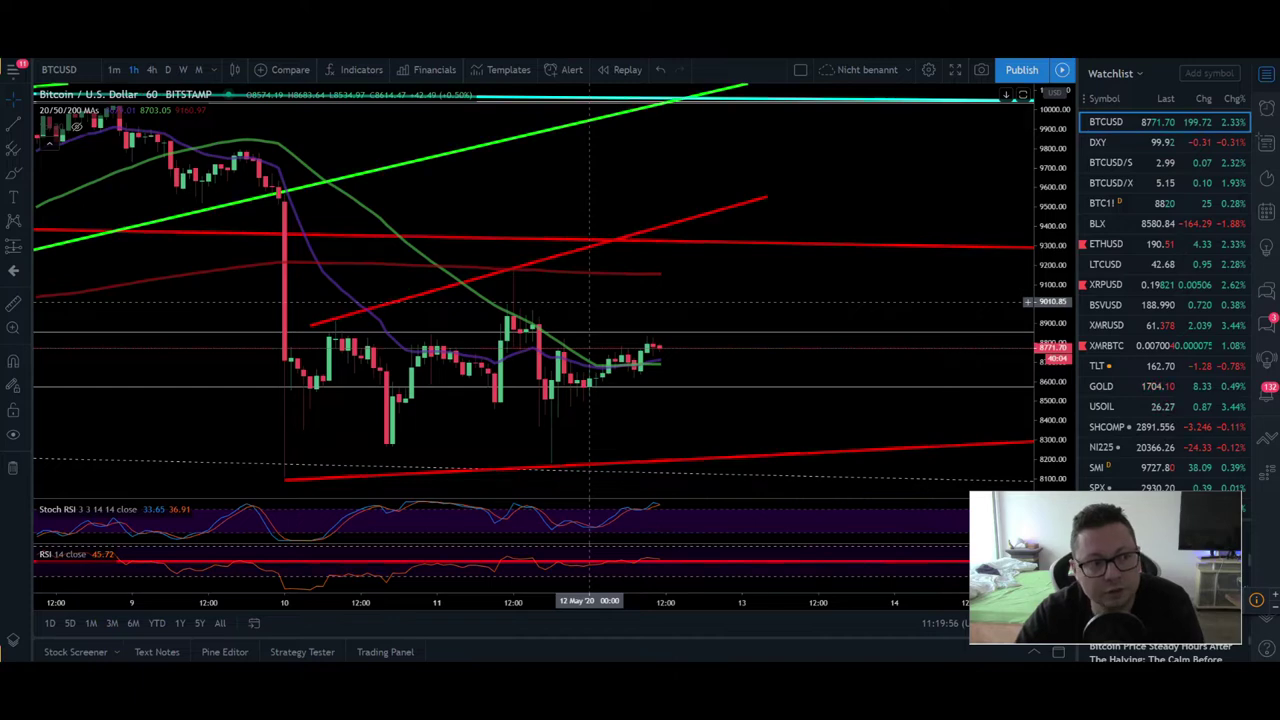
key(alt+Tab)
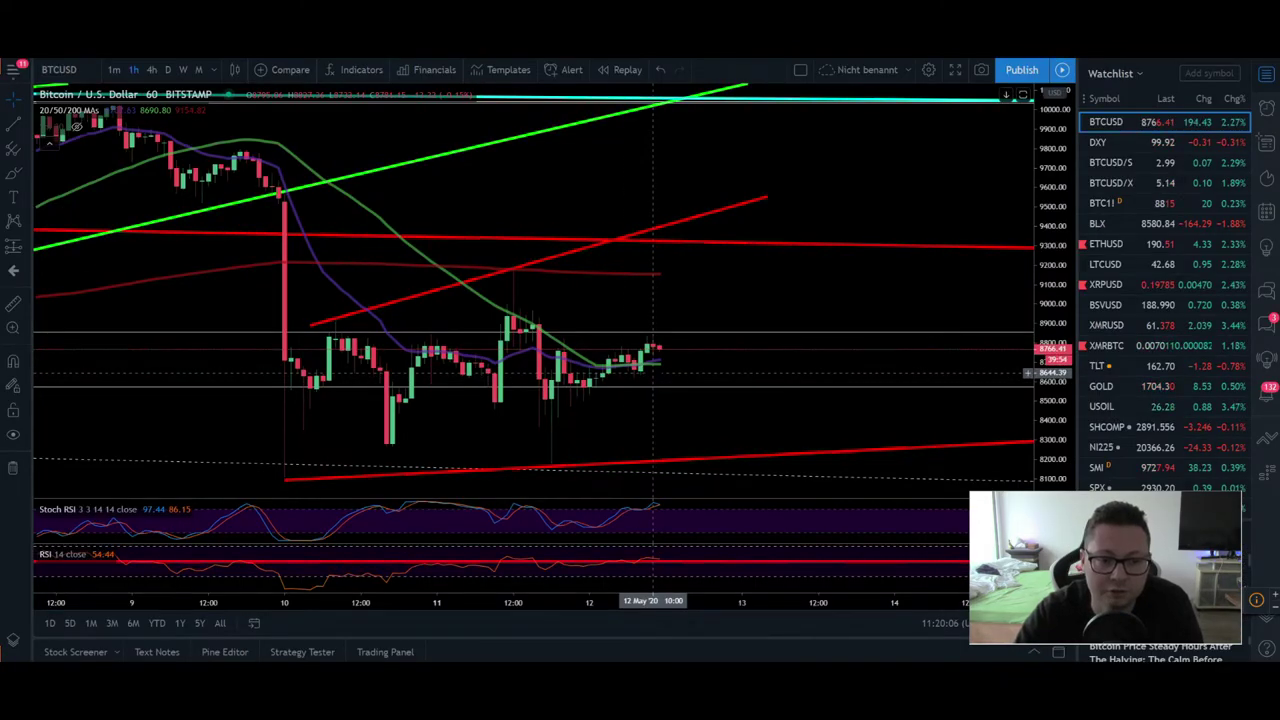
scroll(655, 372, down, 2)
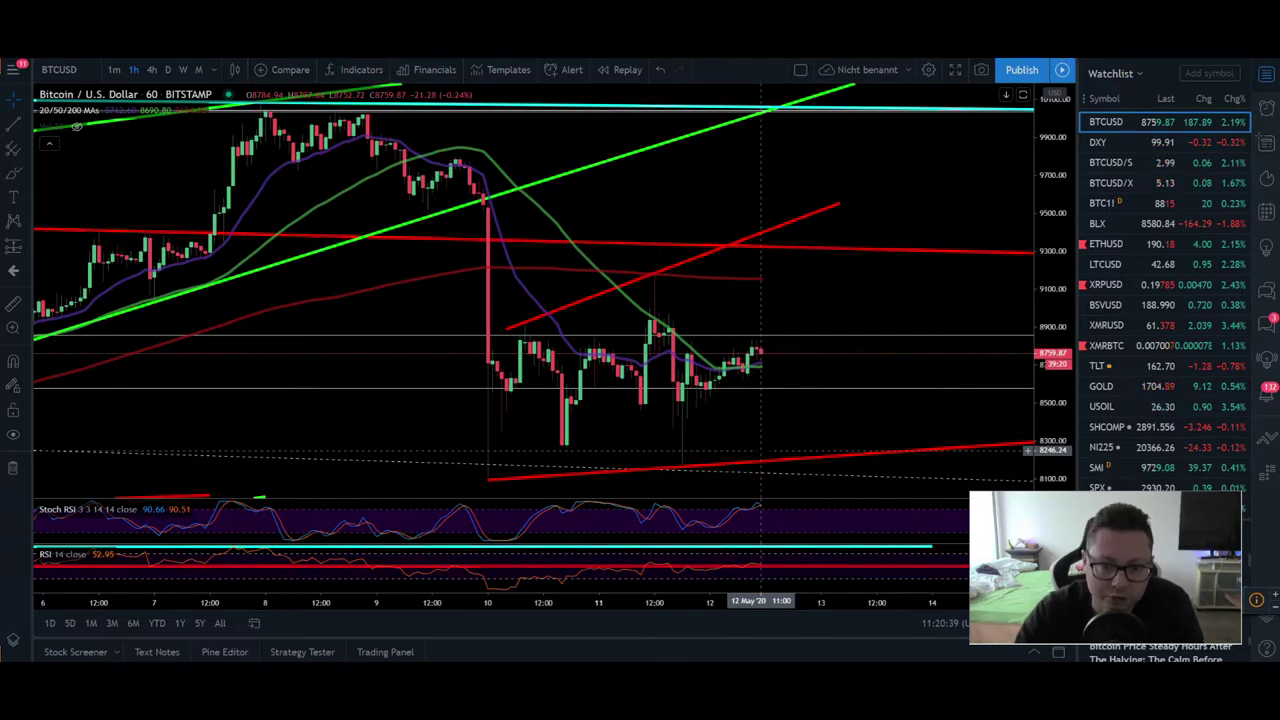
Step: Bring up the hourly BTC1! futures chart and examine its price gaps from late April to the latest candles
click(1105, 203)
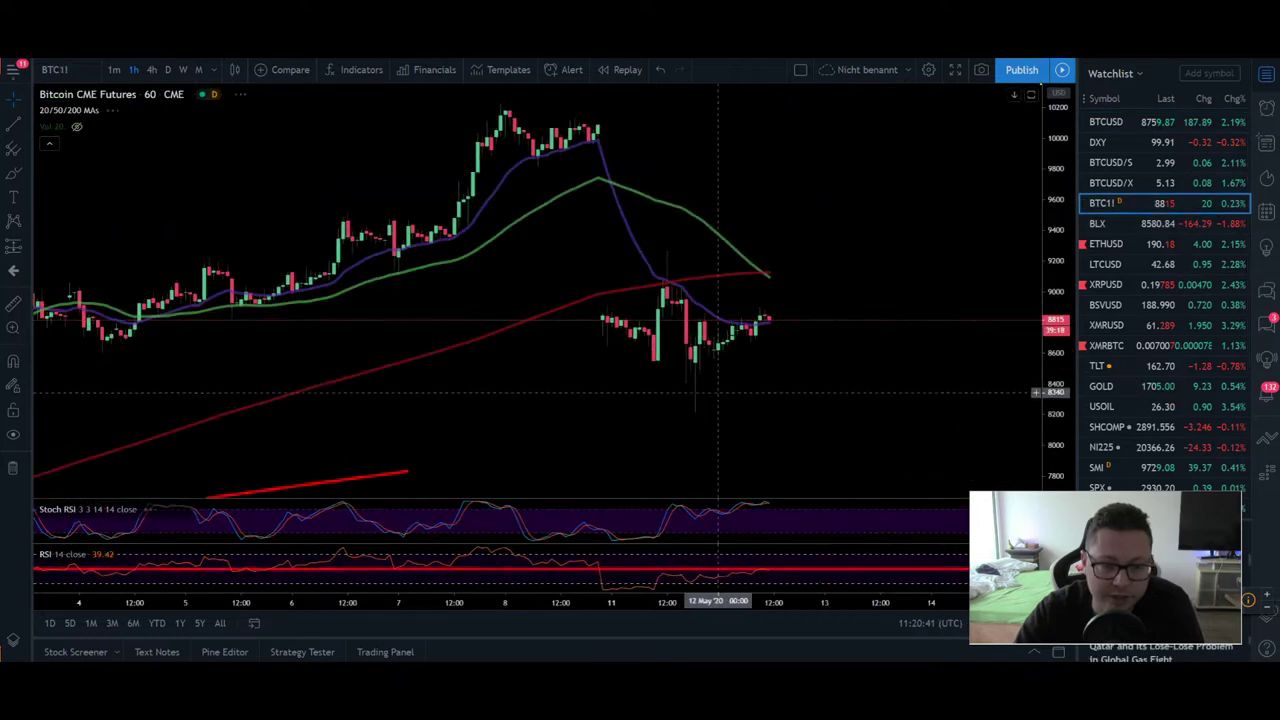
scroll(723, 375, down, 5)
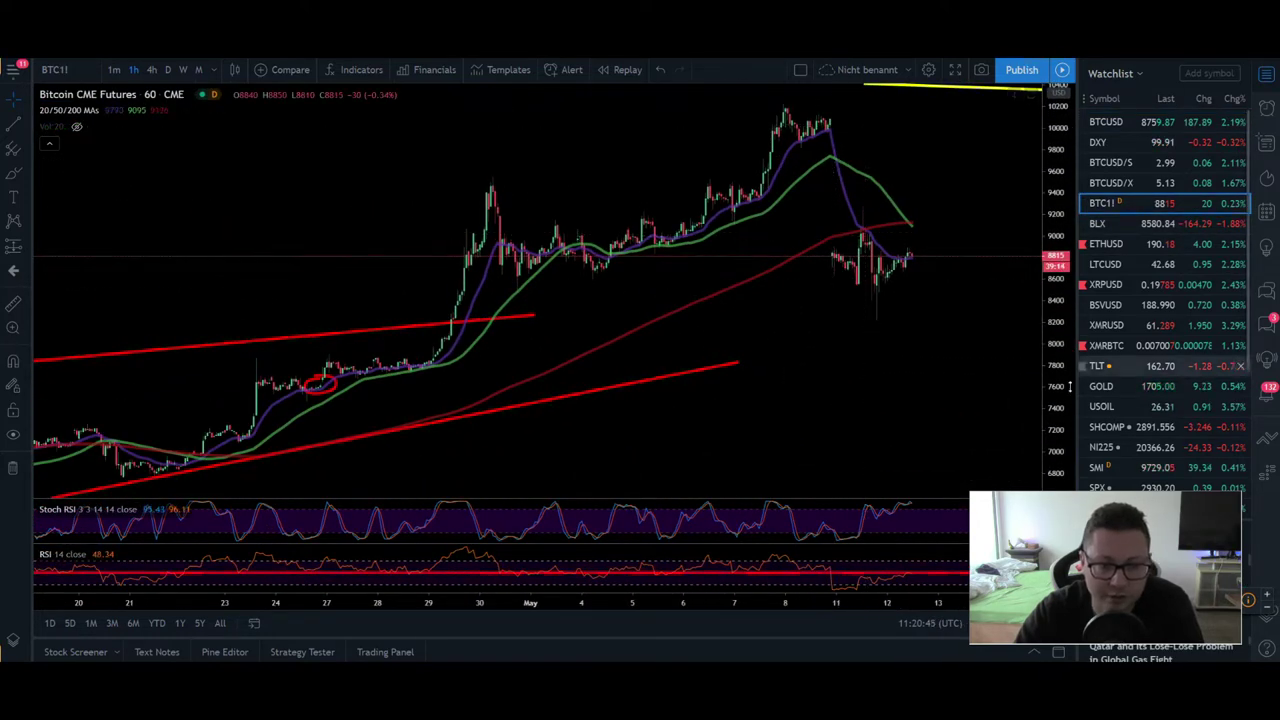
drag(836, 241, 938, 196)
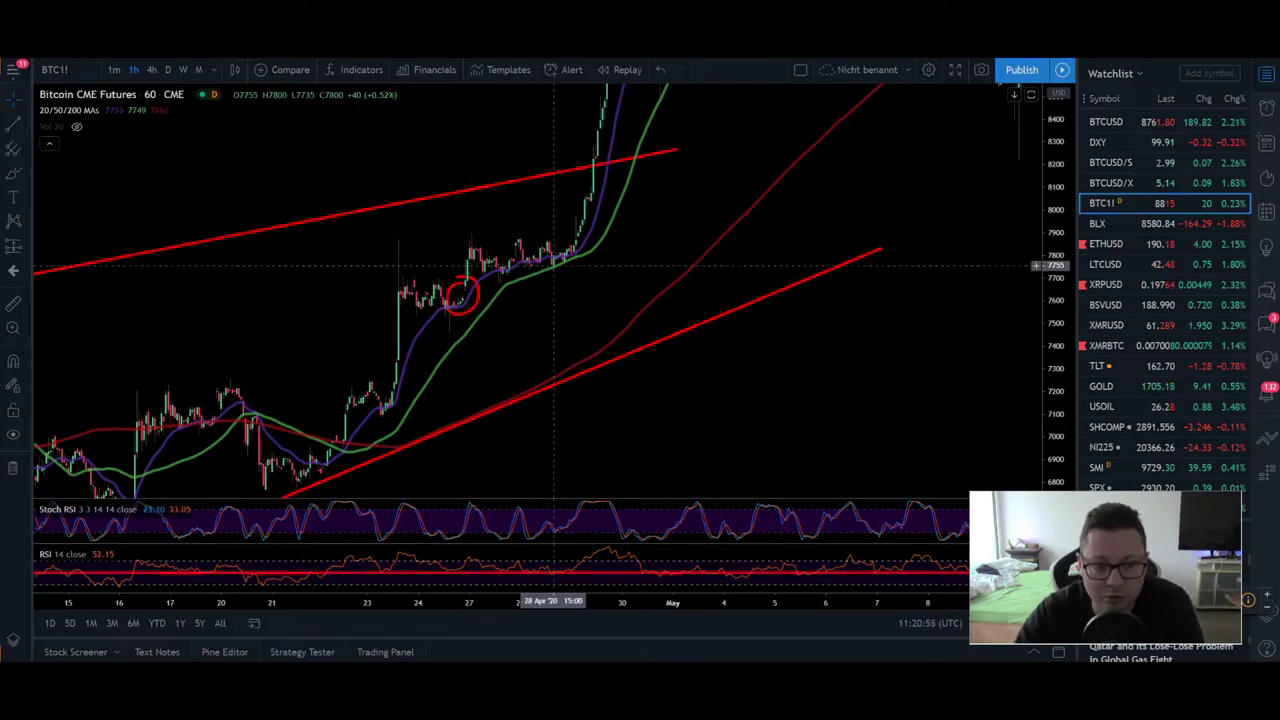
scroll(609, 390, right, 5)
scroll(851, 223, right, 2)
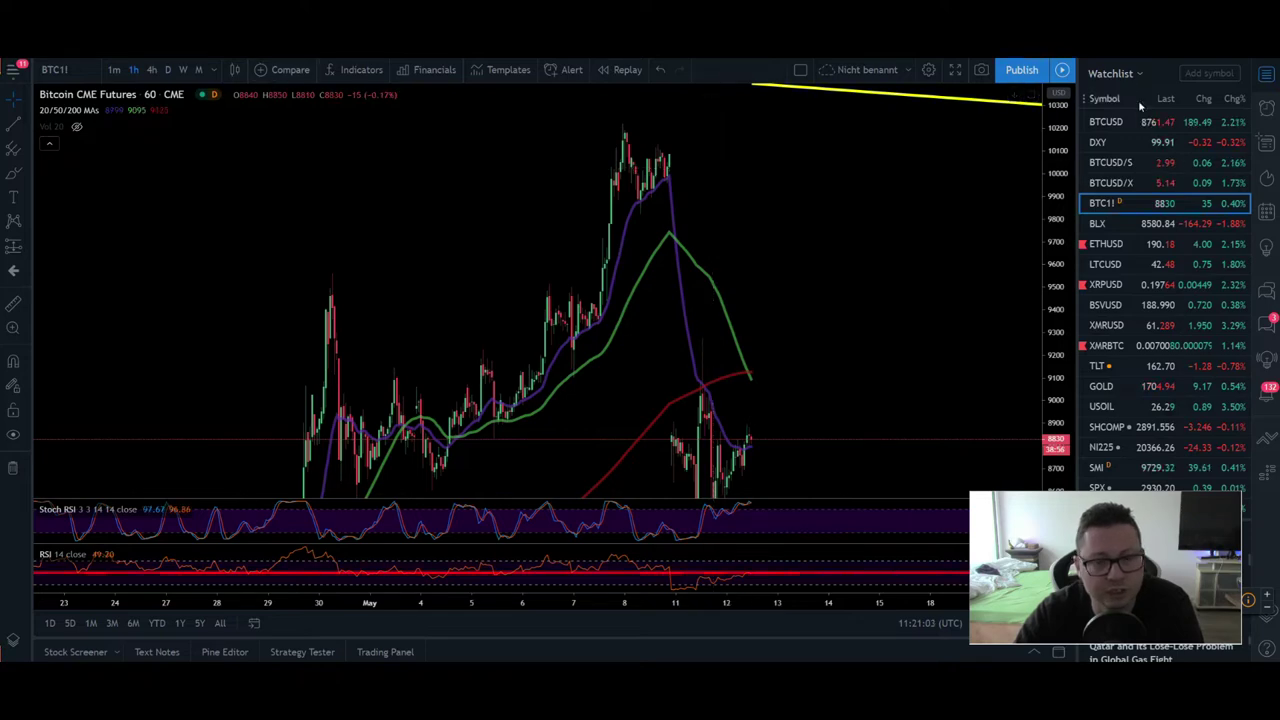
Step: Return to the BTCUSD chart and inspect the hourly price action between the trendlines since 8 May
click(1105, 121)
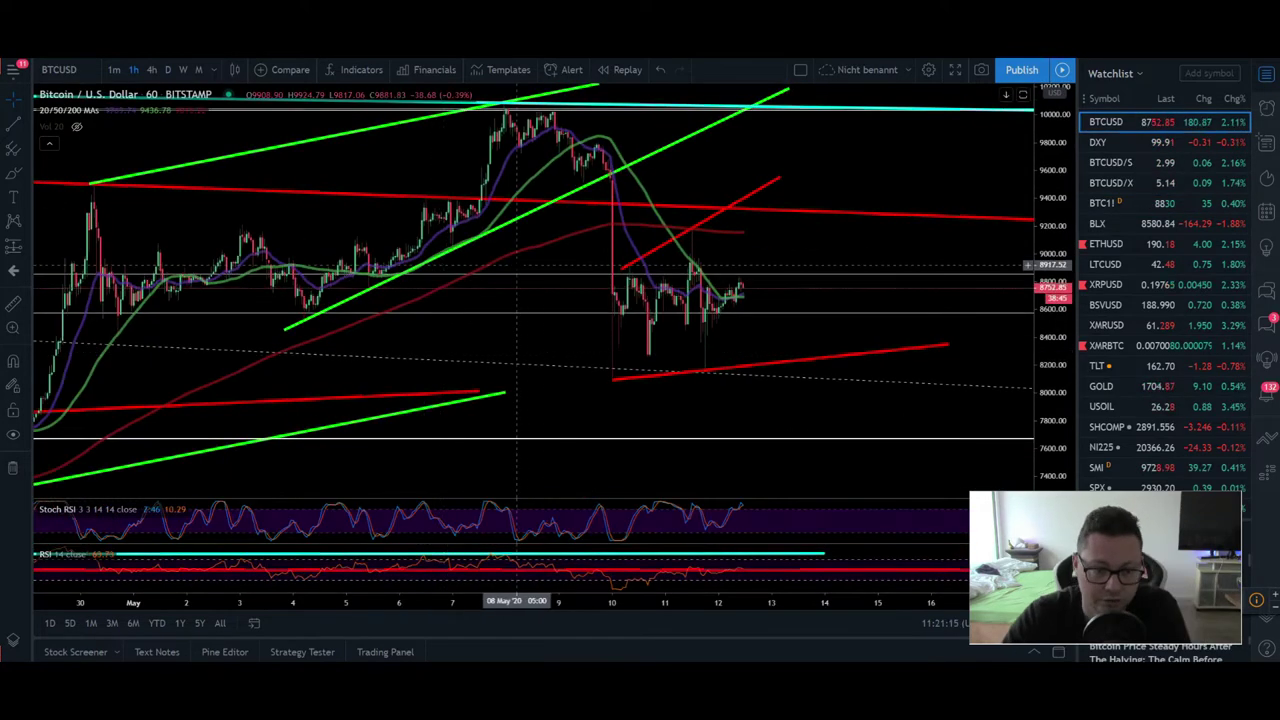
scroll(492, 290, up, 4)
drag(492, 290, 684, 288)
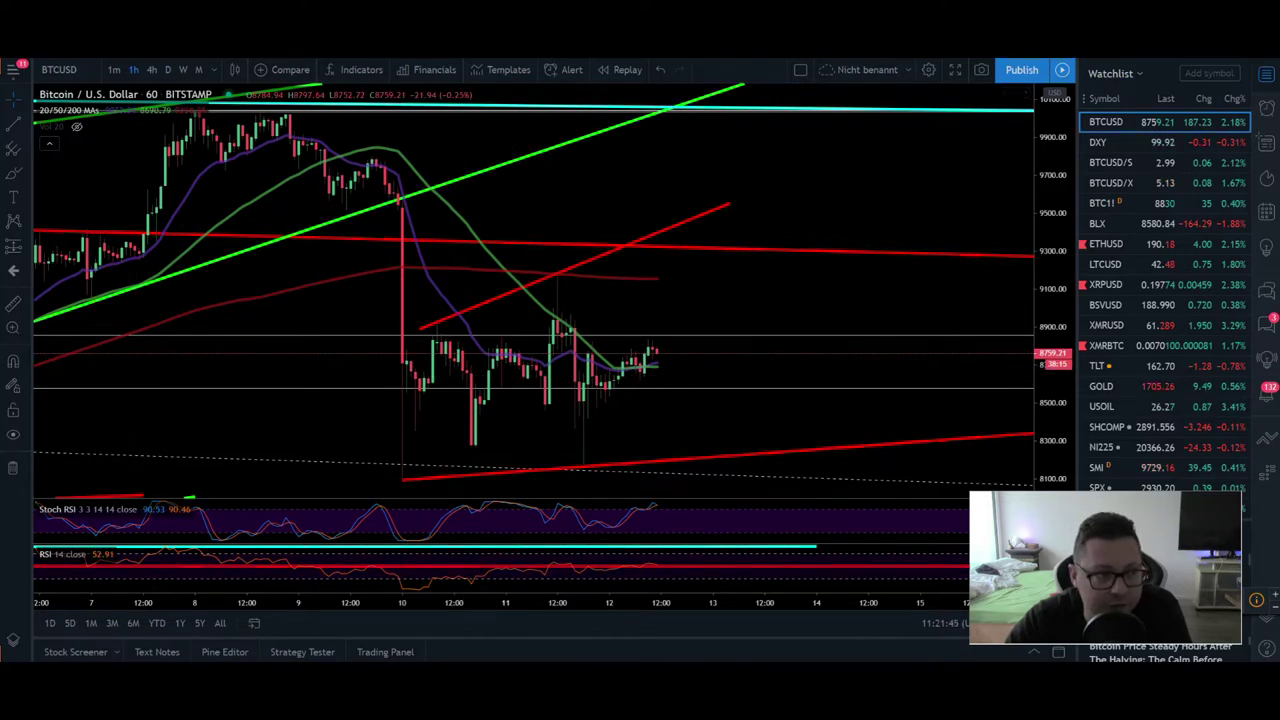
Step: Switch to Bybit to check its hourly BTCUSD Perpetual chart, and return to TradingView
key(ctrl+Tab)
scroll(607, 258, down, 2)
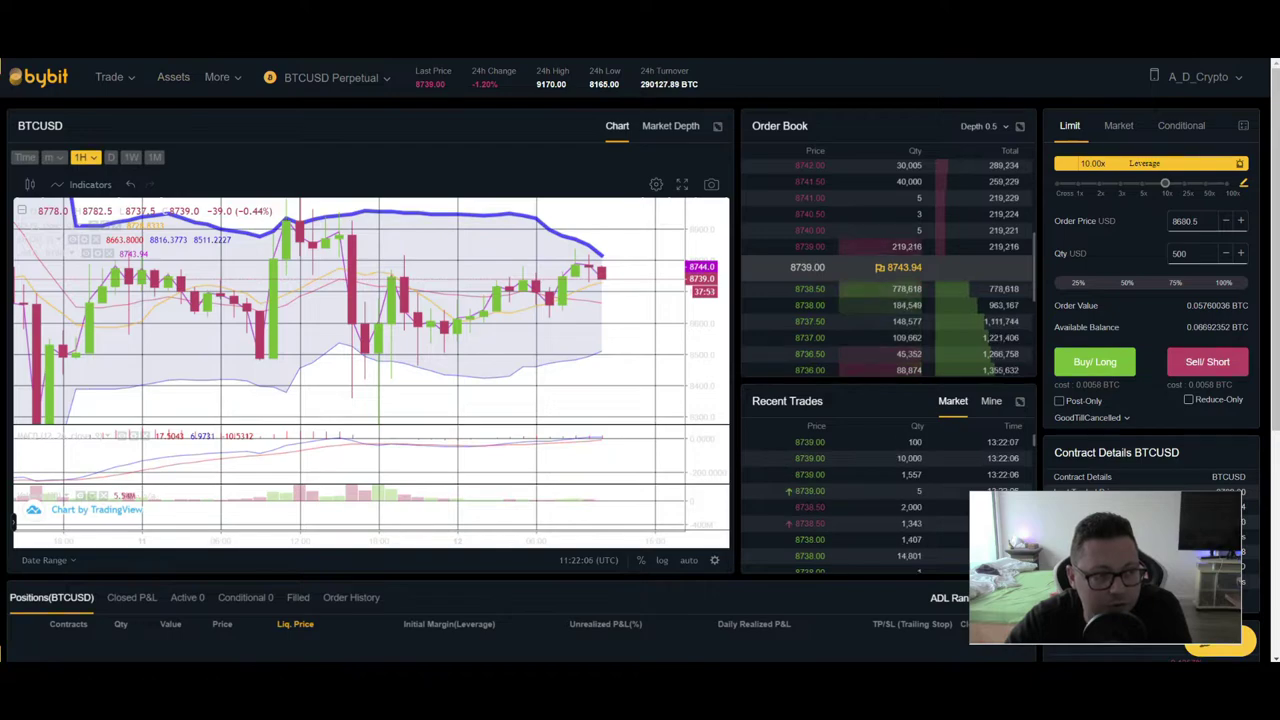
key(alt+Tab)
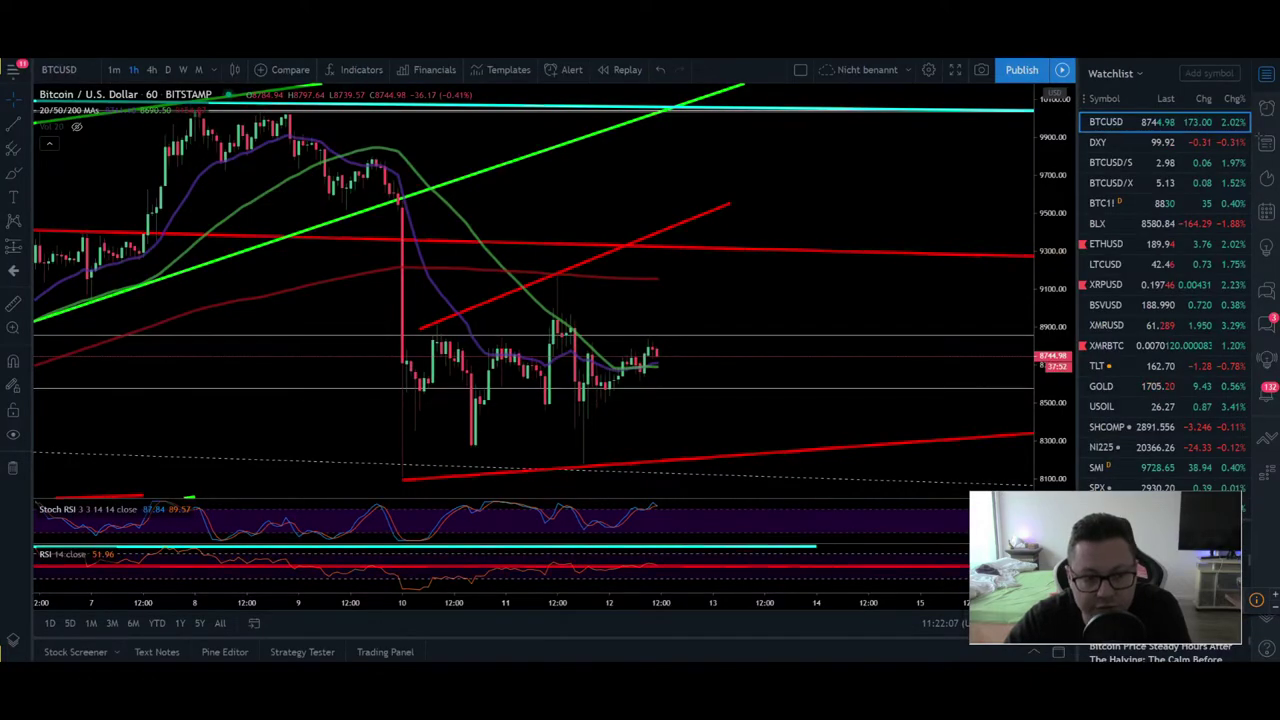
Step: Set the BTCUSD chart to the 4-hour interval and examine its moving averages, trendlines and RSI indicators
click(151, 69)
scroll(640, 272, up, 5)
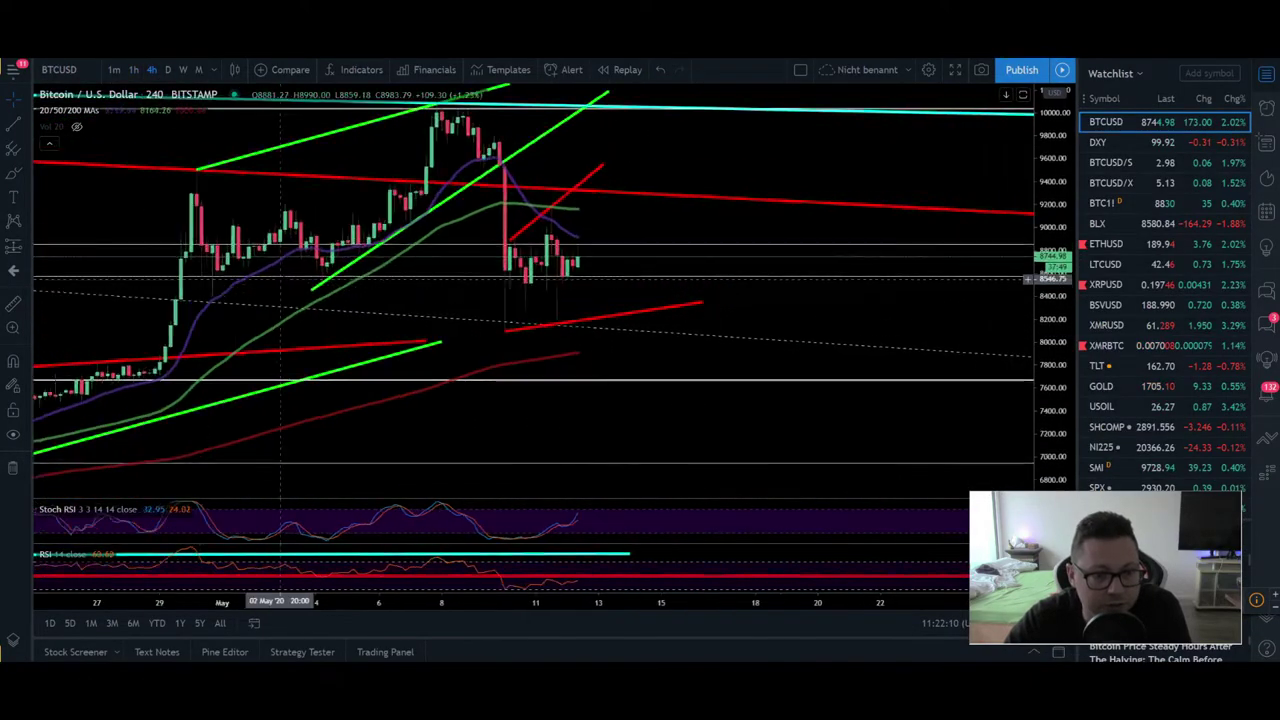
drag(482, 277, 657, 260)
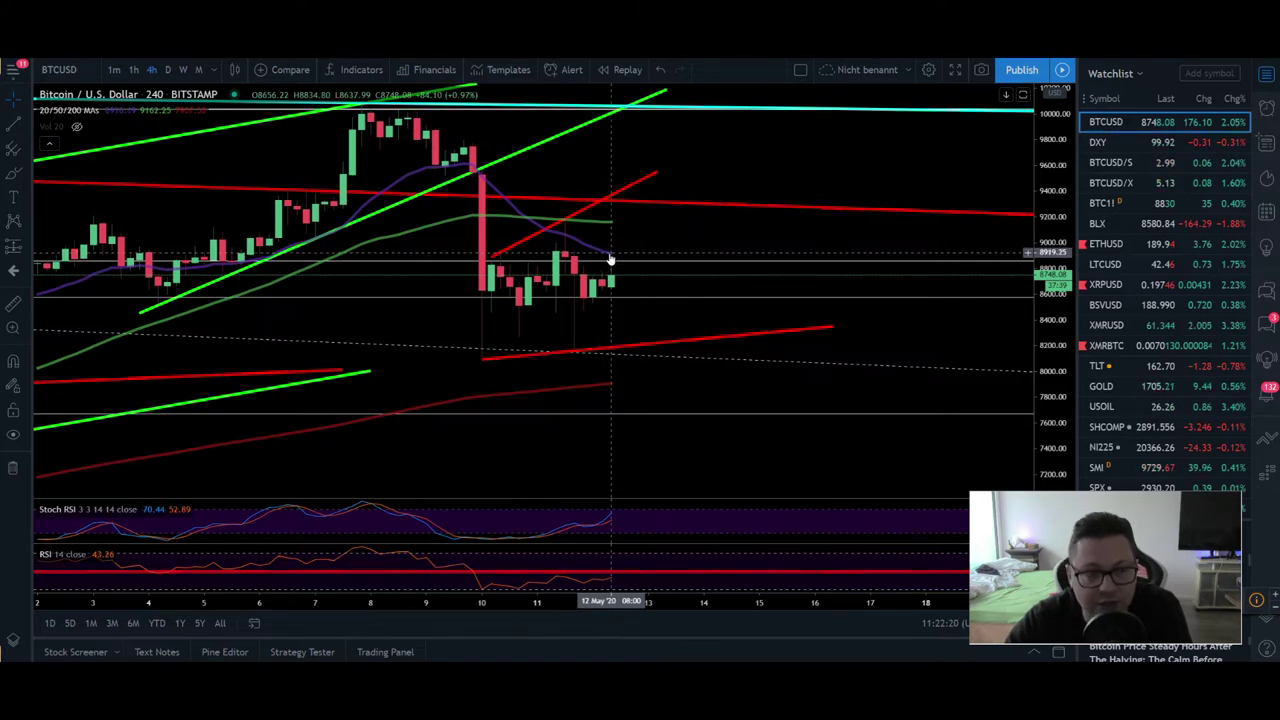
mouse_move(660, 578)
scroll(798, 578, down, 3)
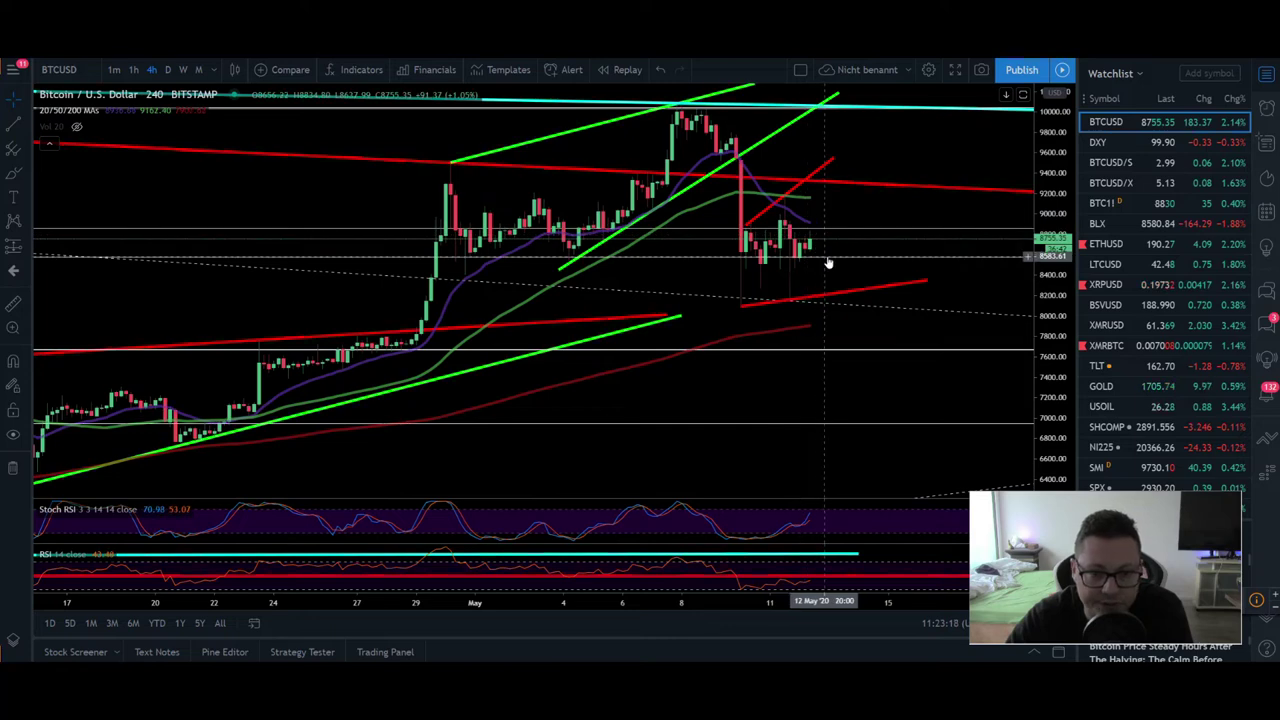
scroll(828, 262, down, 3)
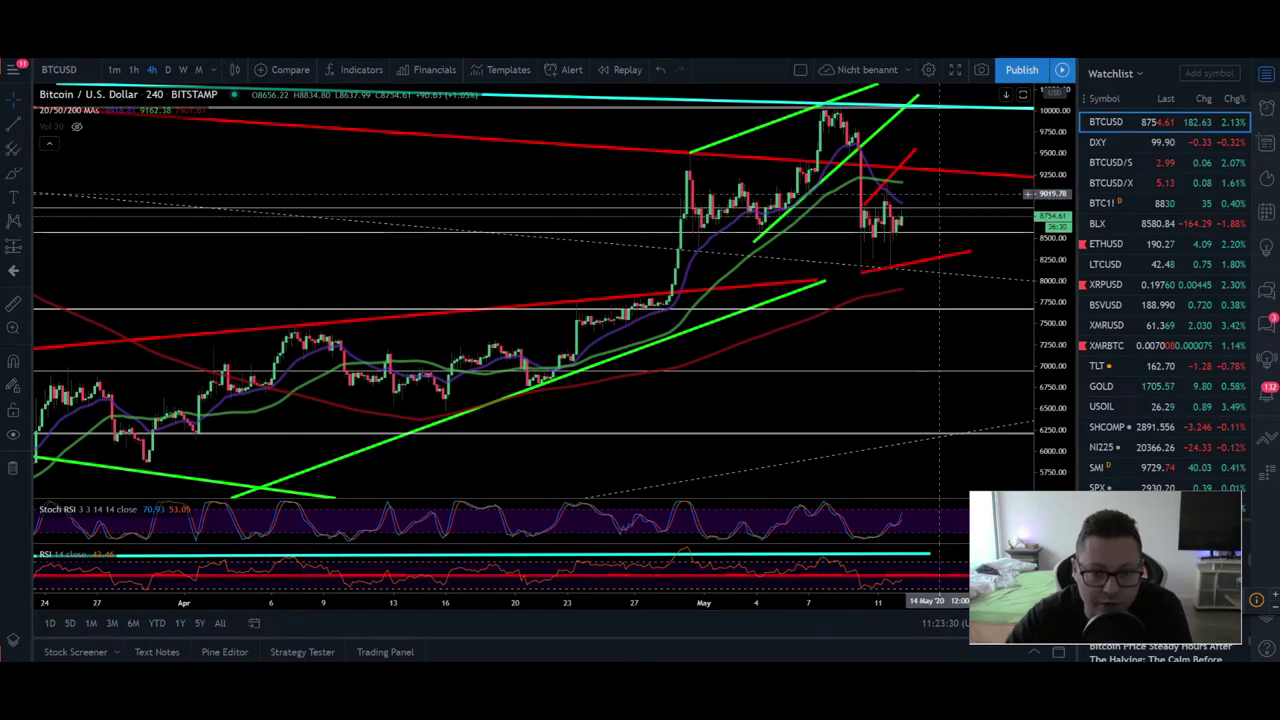
drag(922, 190, 782, 192)
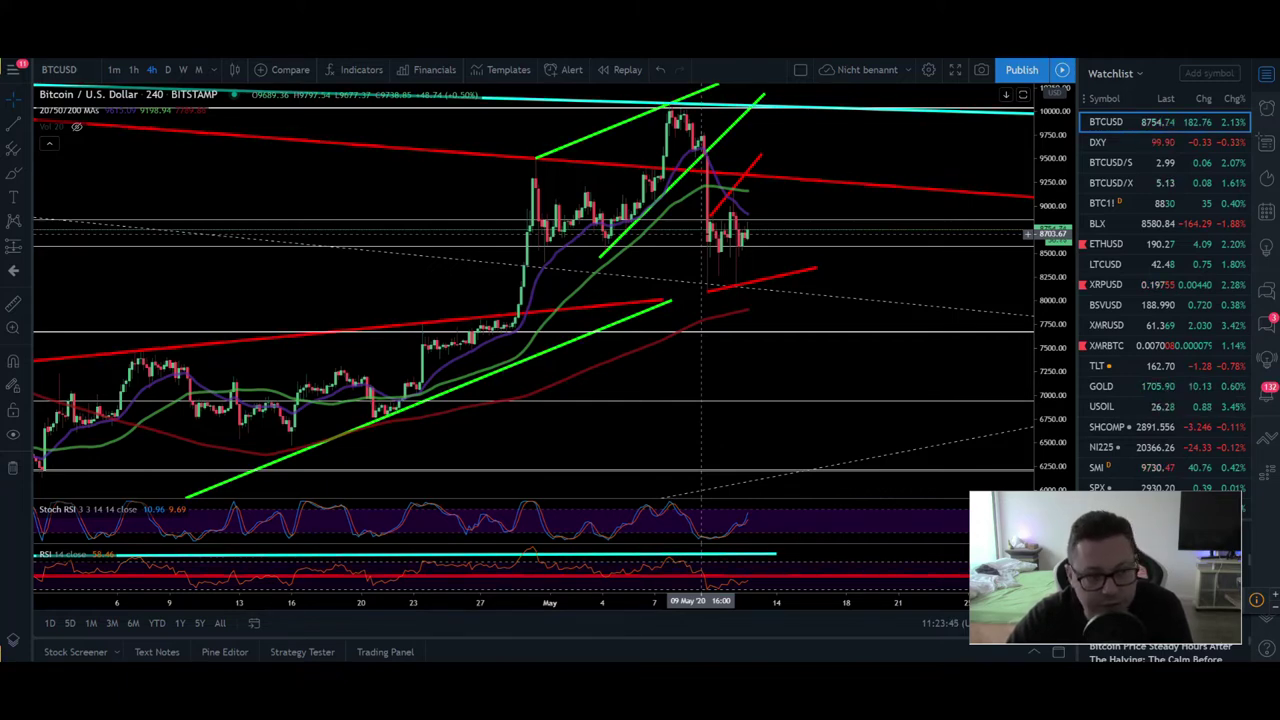
Step: Switch to Bybit and set its BTCUSD chart to the 4-hour interval
key(ctrl+Tab)
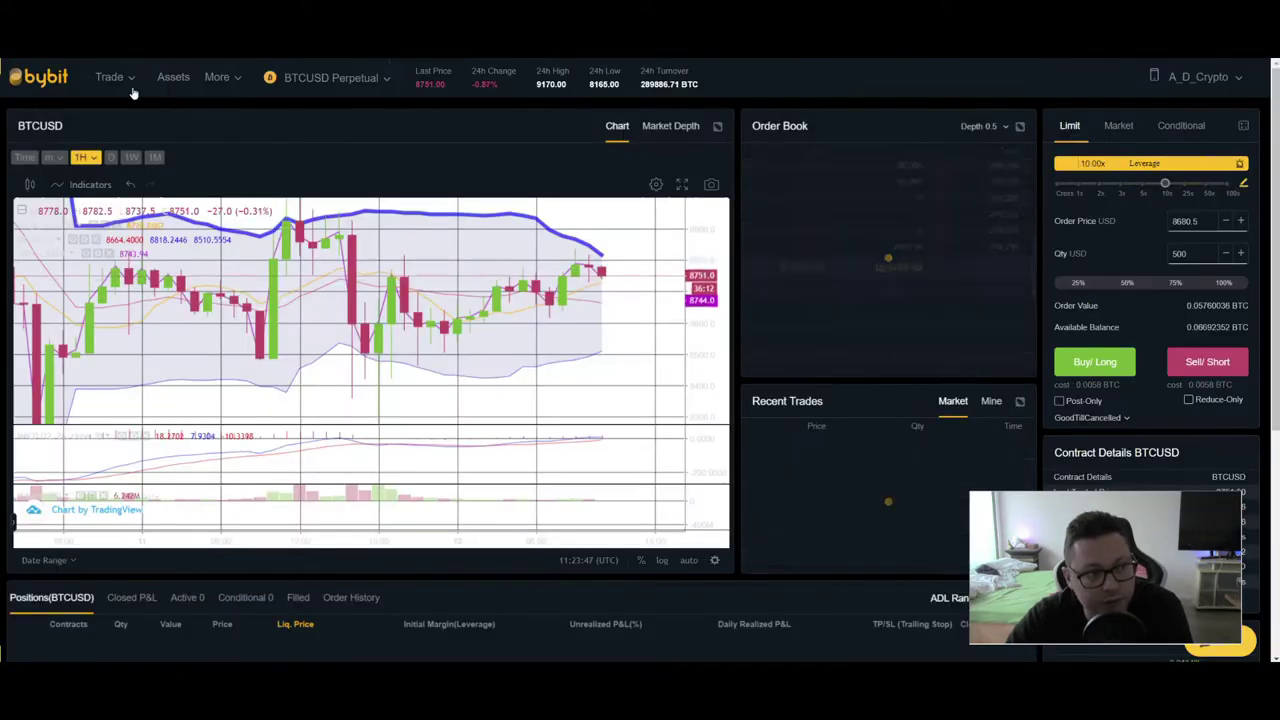
click(94, 162)
click(84, 220)
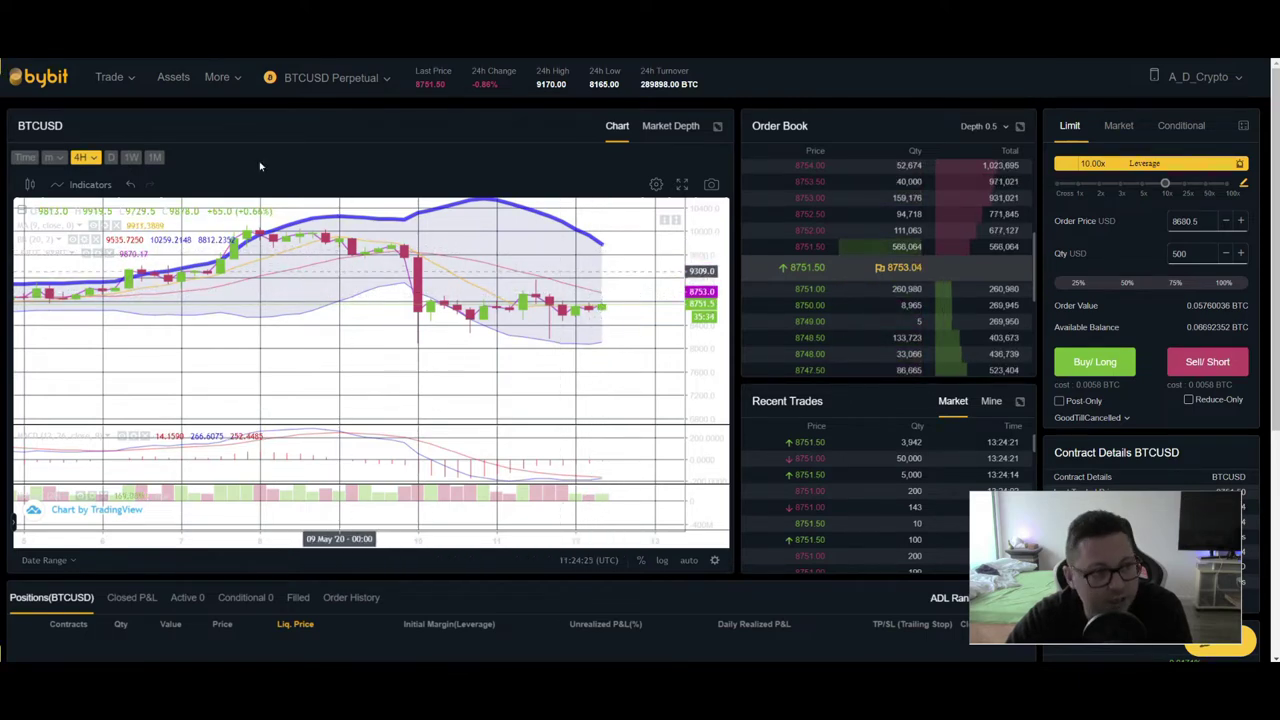
Step: Return to TradingView and inspect the latest 4-hour BTCUSD candles against the moving averages
key(alt+Tab)
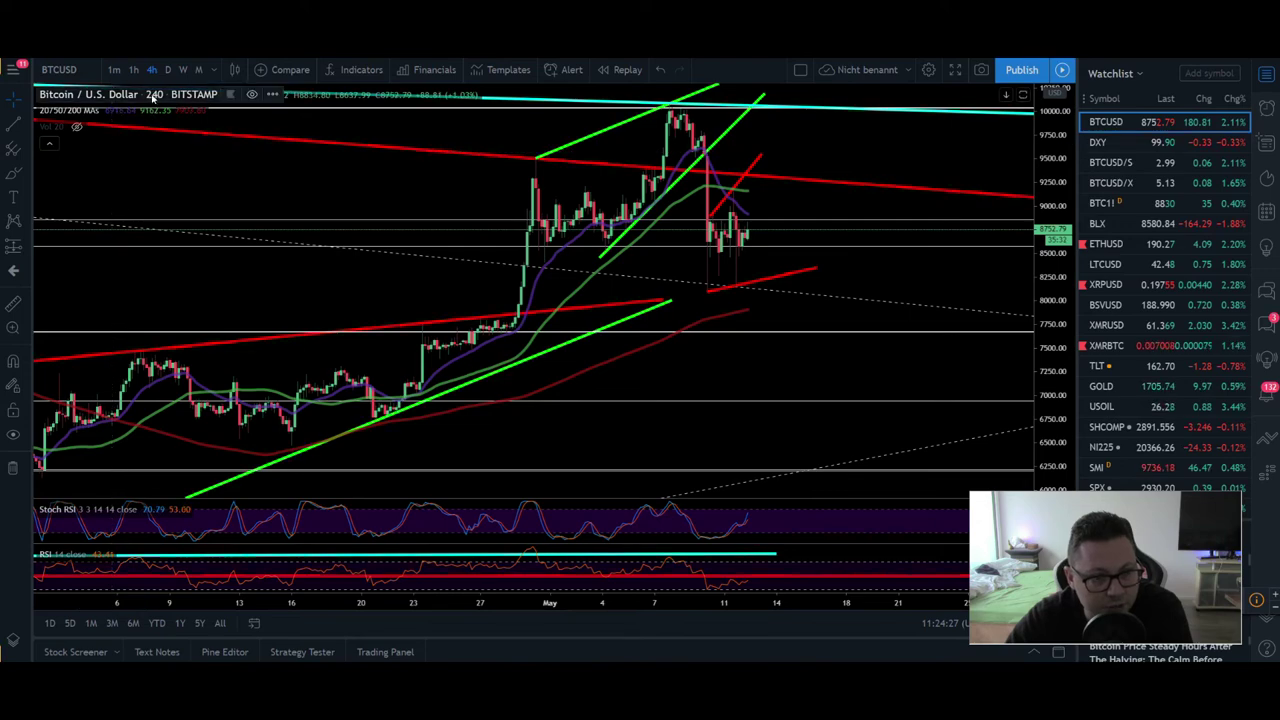
scroll(600, 250, up, 5)
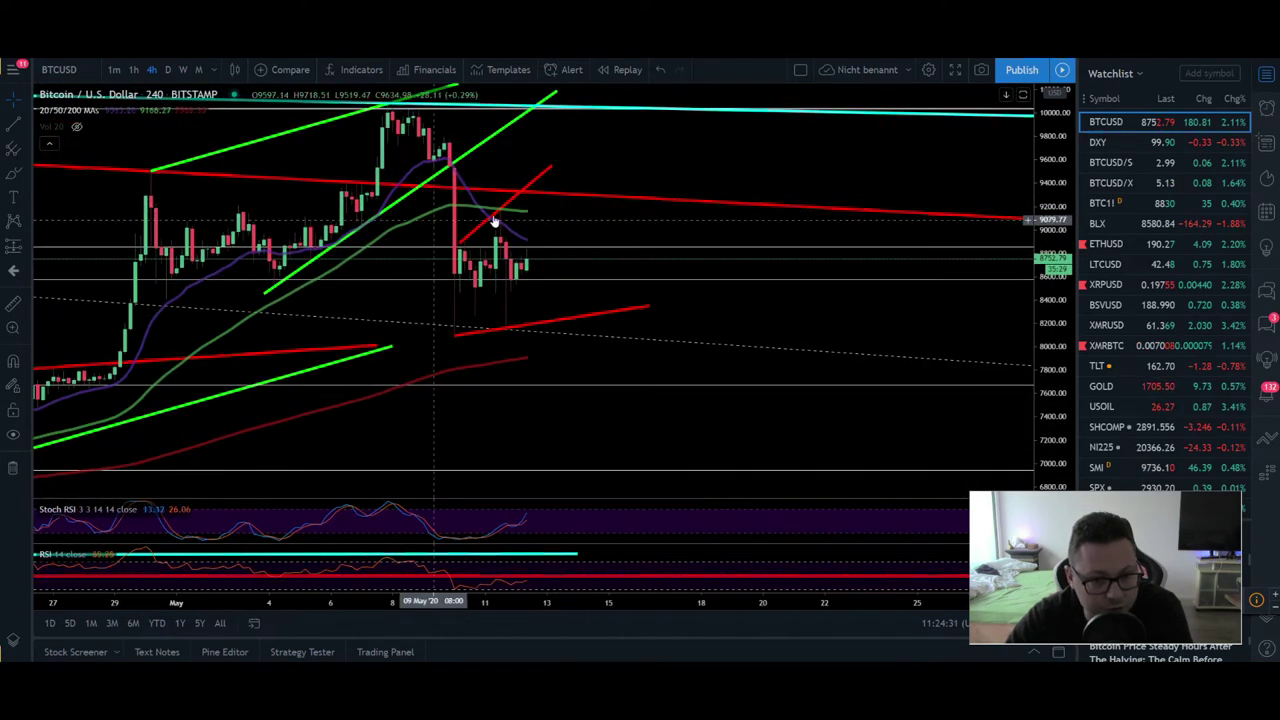
scroll(743, 228, left, 3)
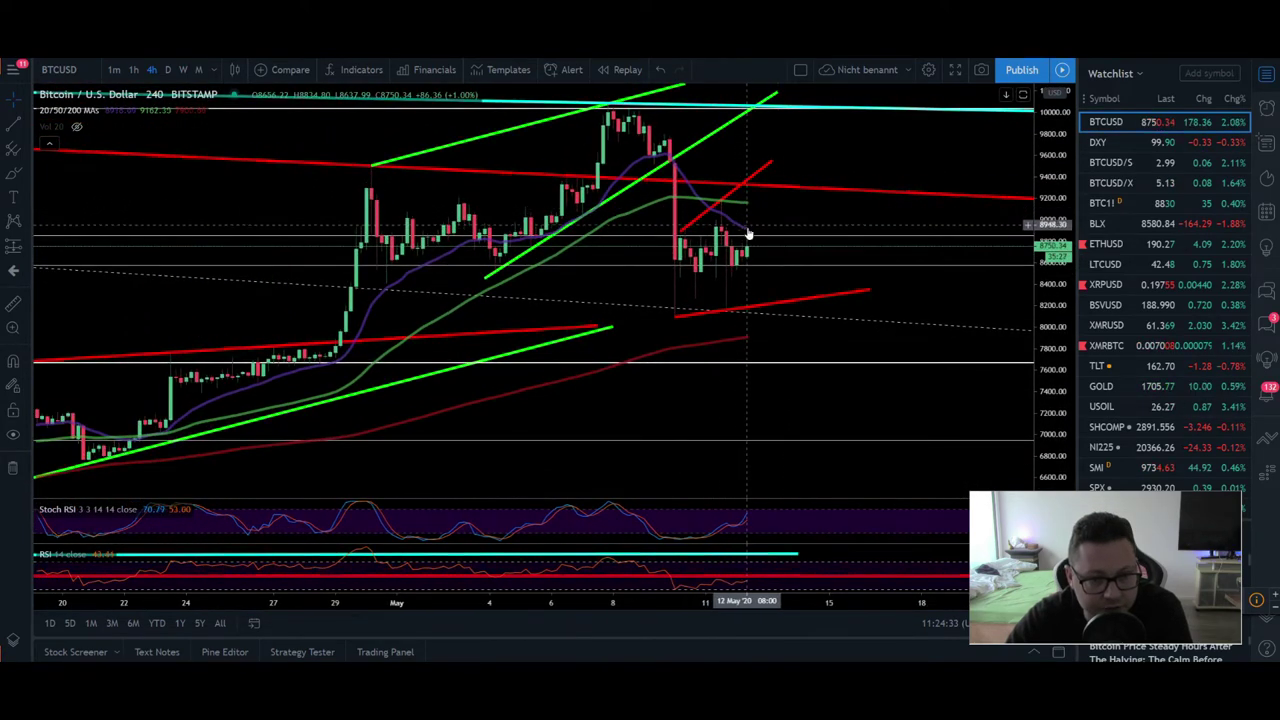
Step: Set the BTCUSD chart to the daily interval, examine its candles and RSI indicators, and compare it with Bybit's daily chart
click(167, 69)
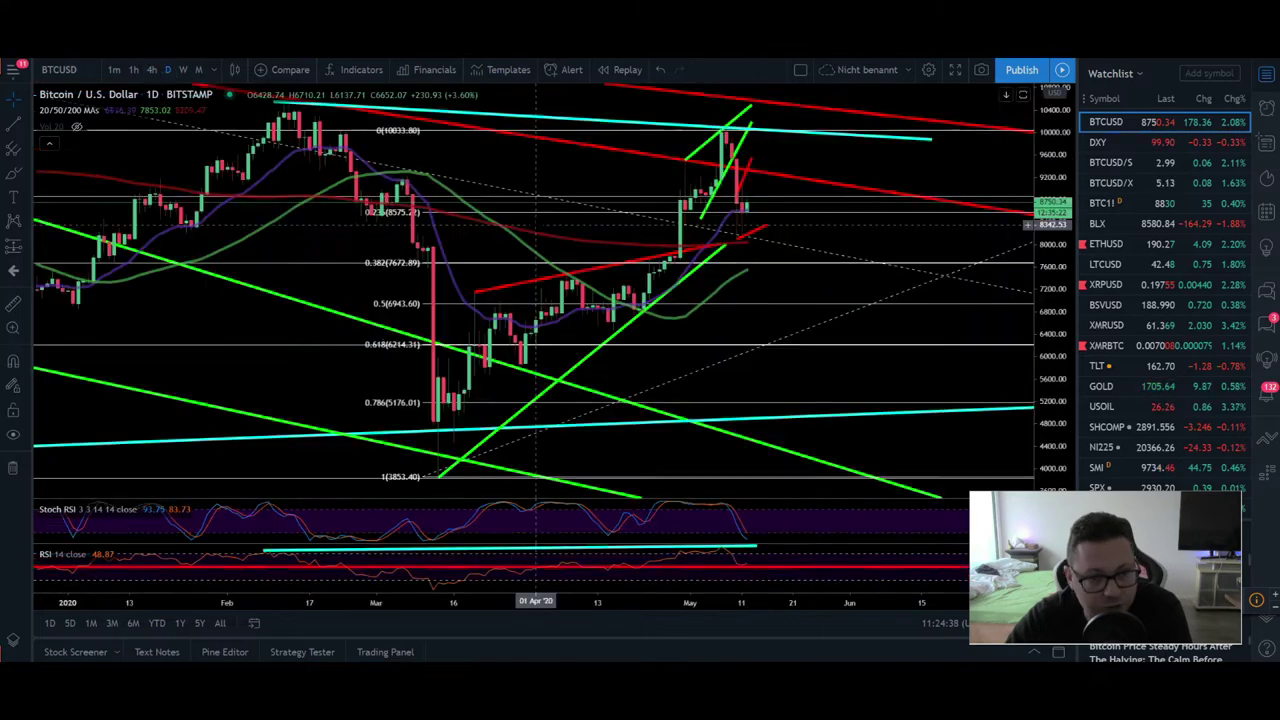
scroll(497, 231, up, 4)
scroll(497, 231, up, 3)
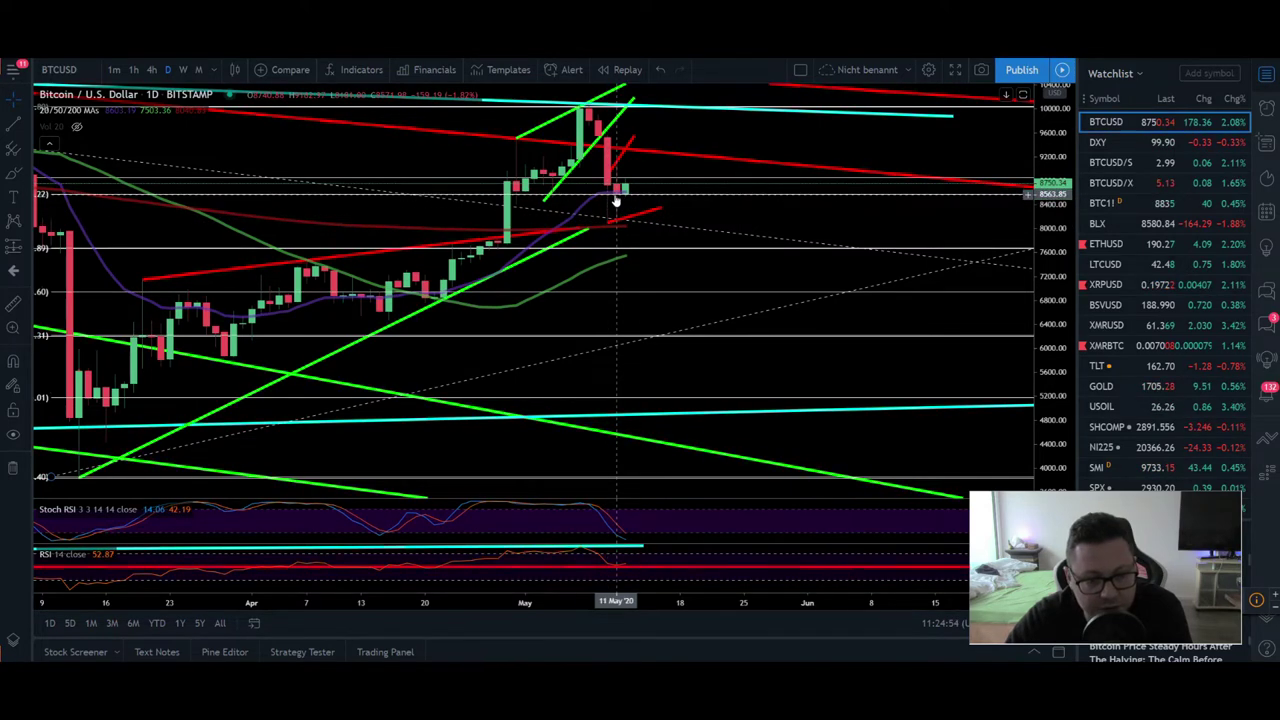
mouse_move(617, 574)
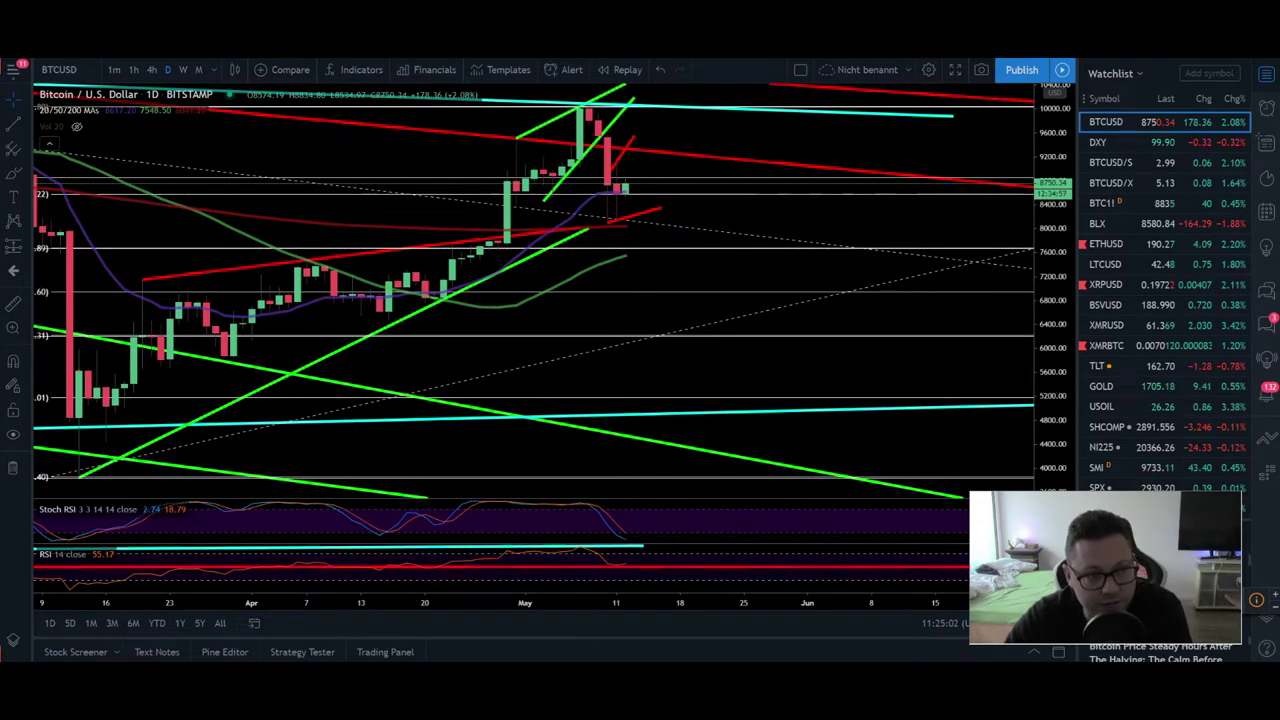
key(alt+Tab)
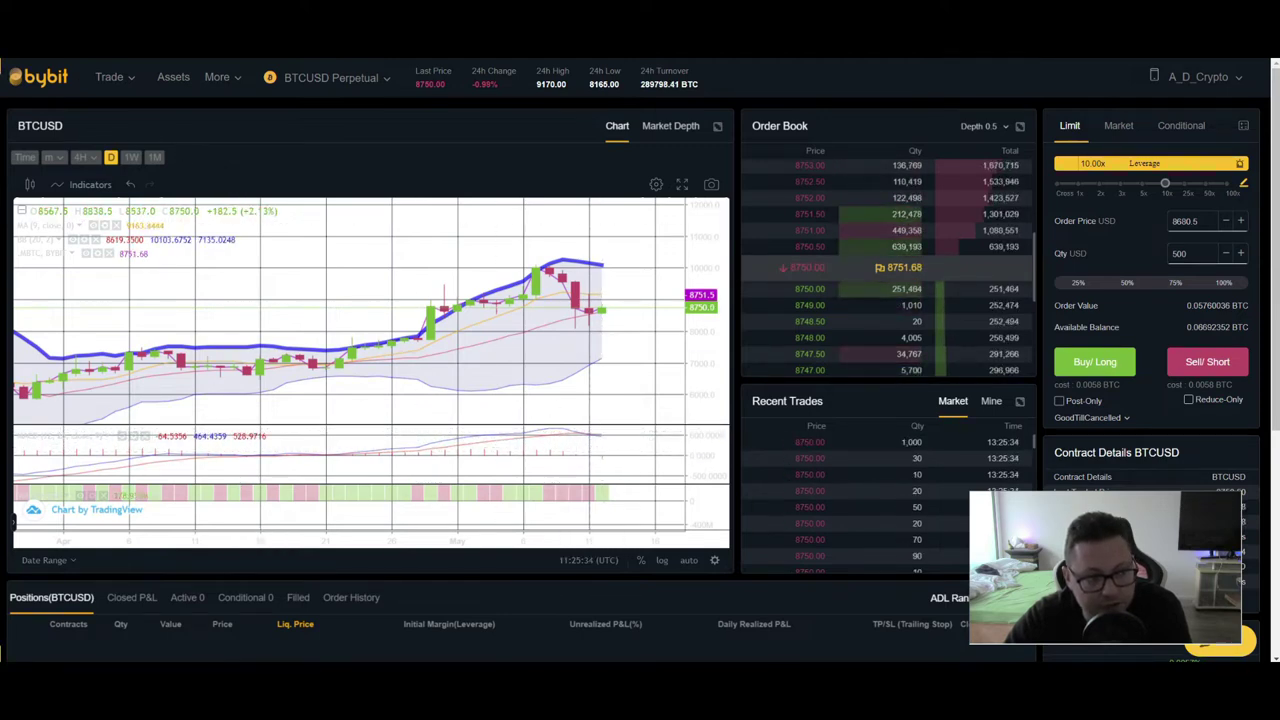
Step: Return to TradingView and examine the weekly BTCUSD chart, including its Fibonacci levels, moving averages and Stoch RSI
key(alt+Tab)
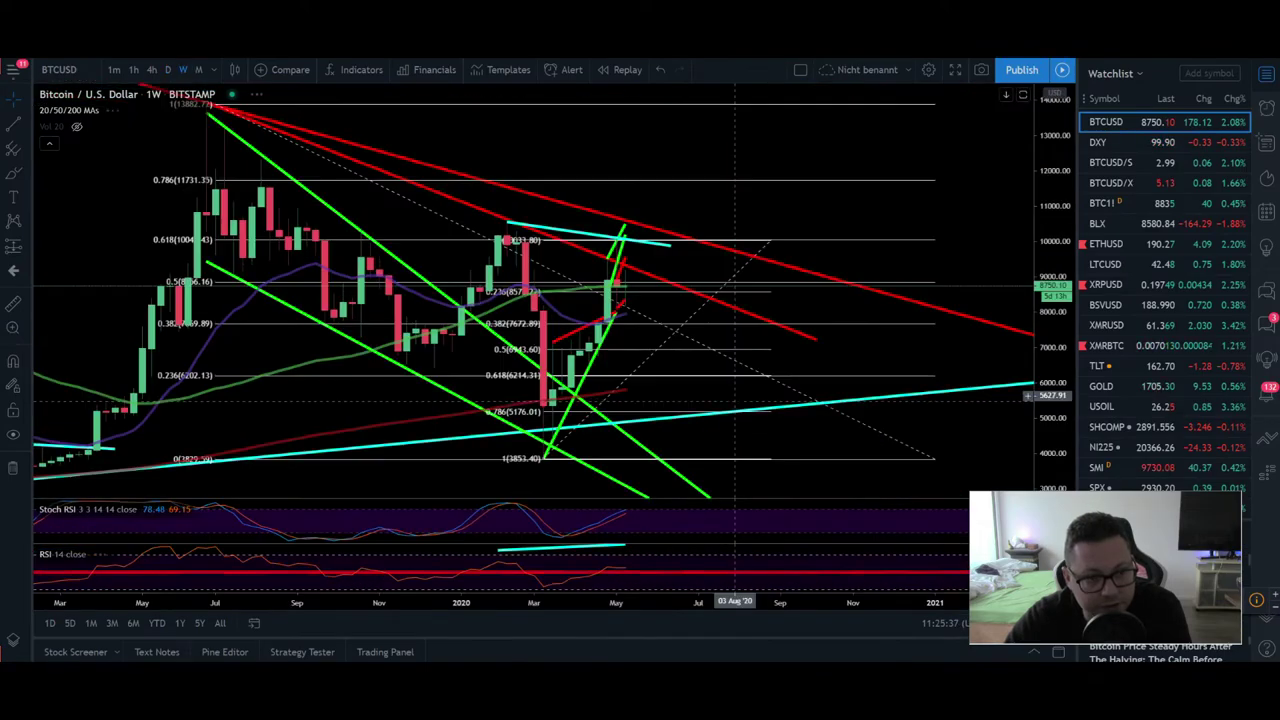
scroll(735, 400, up, 6)
scroll(675, 188, down, 3)
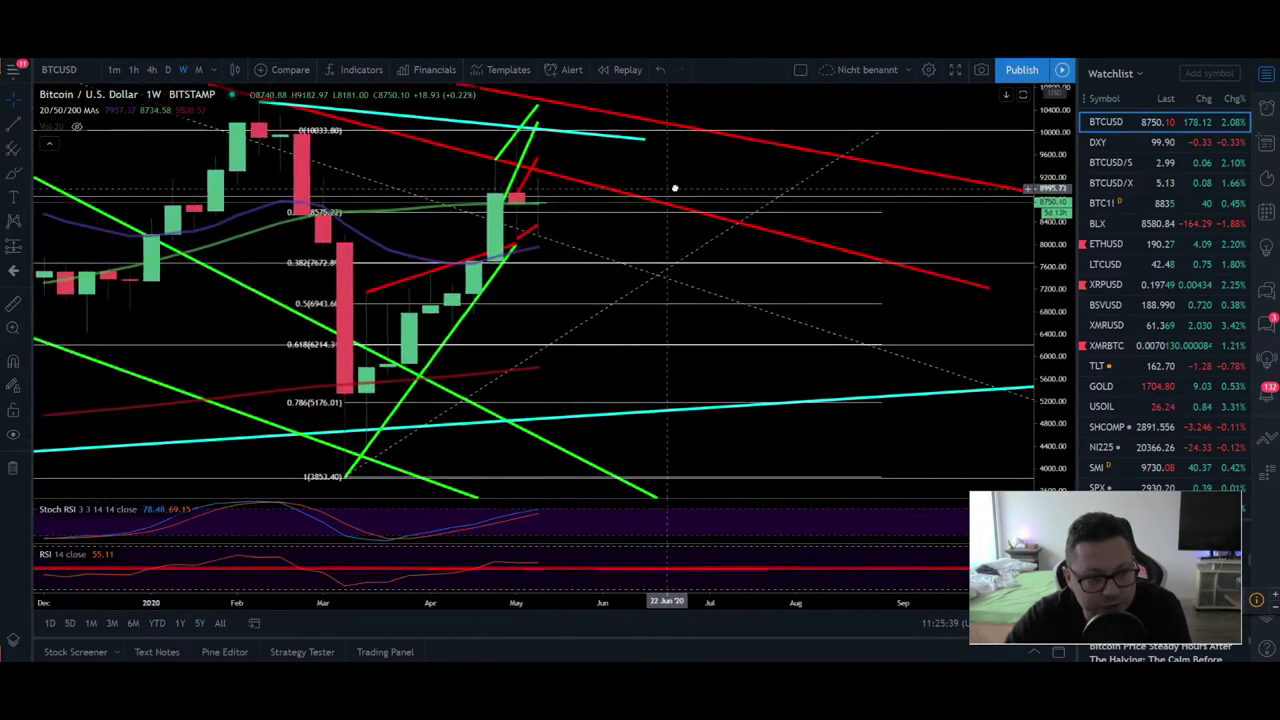
drag(606, 198, 719, 268)
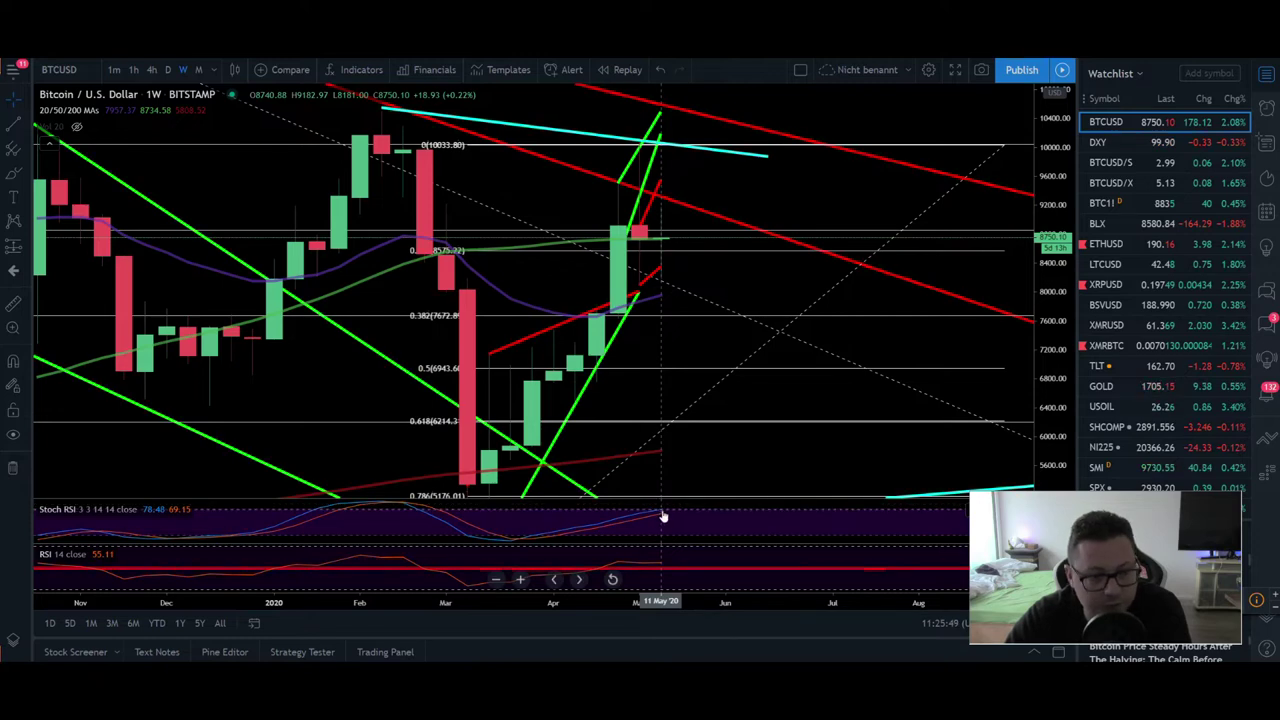
scroll(650, 300, down, 3)
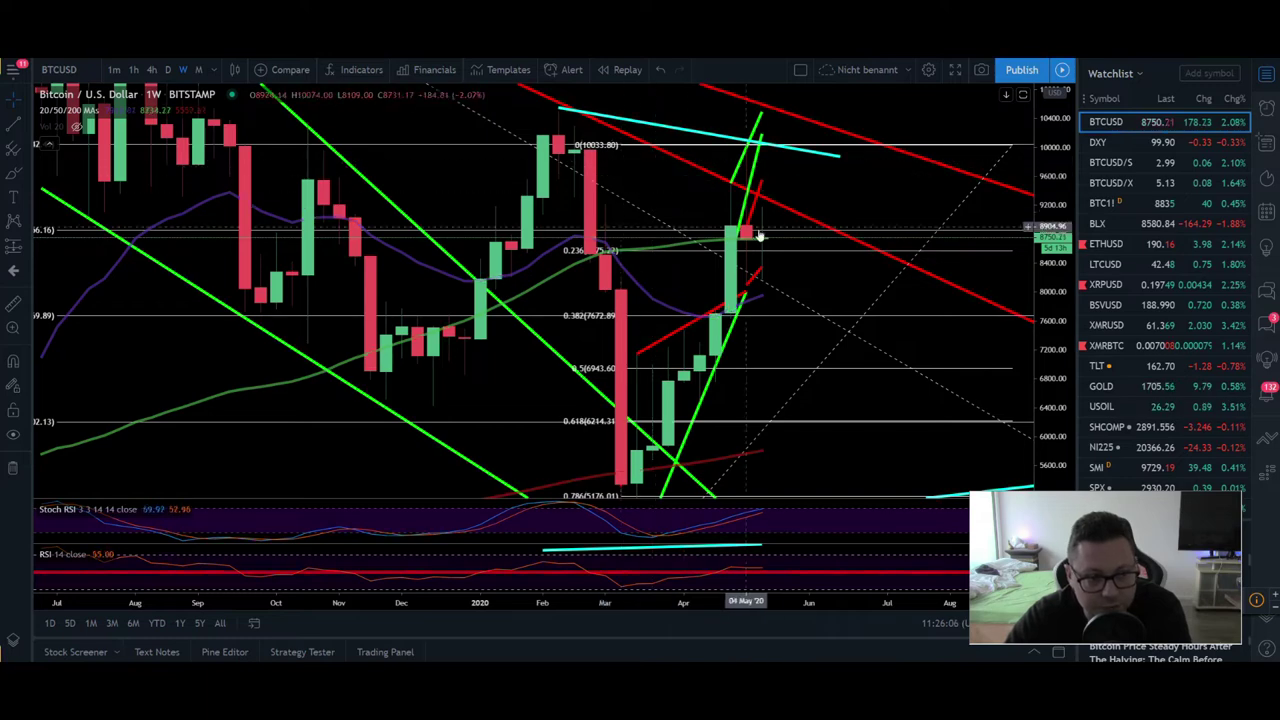
Step: Switch to Bybit and set its BTCUSD chart to the weekly interval
key(alt+Tab)
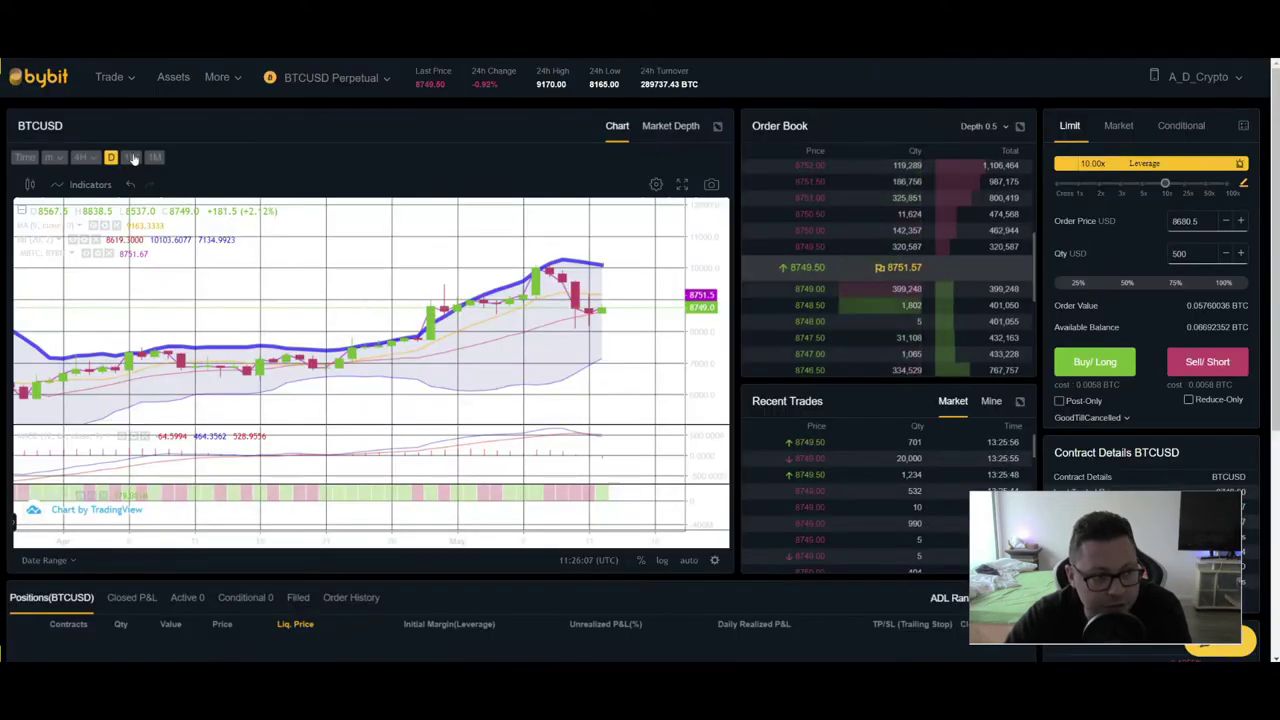
click(132, 157)
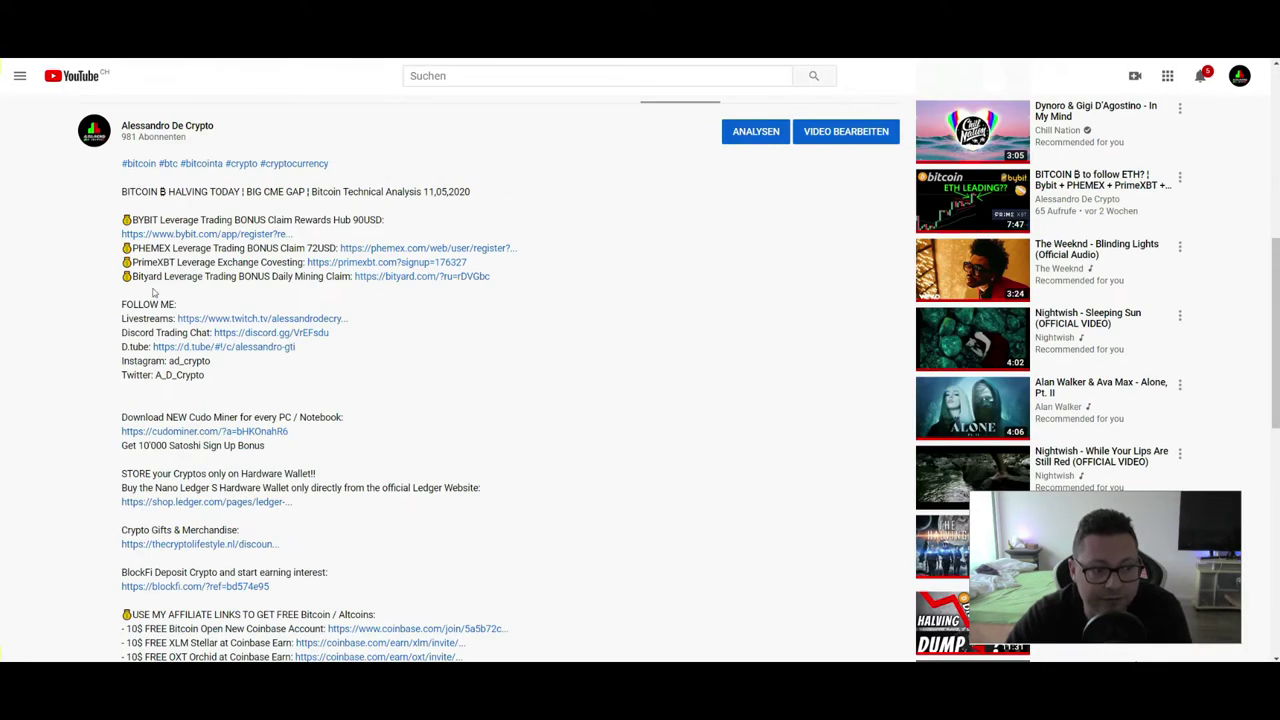
Step: Switch to the YouTube video page and highlight the Discord Trading Chat line and the Livestreams label in its description
drag(159, 262, 141, 262)
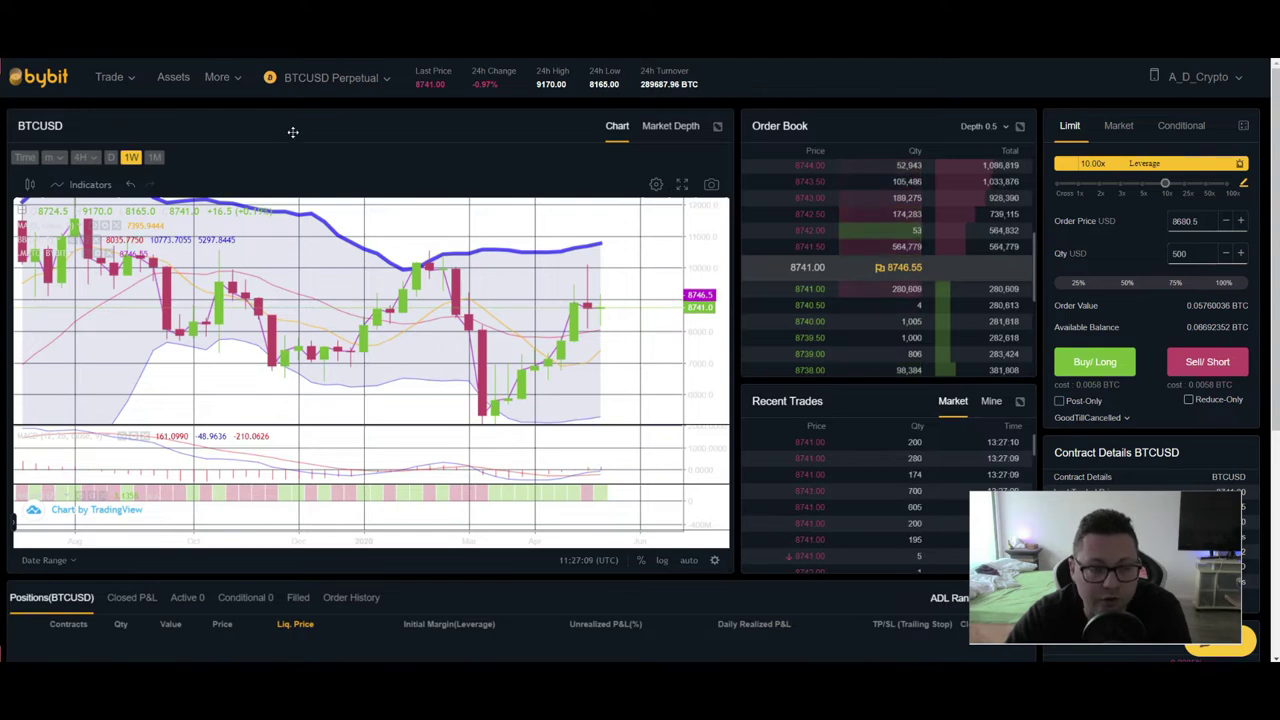
mouse_move(338, 90)
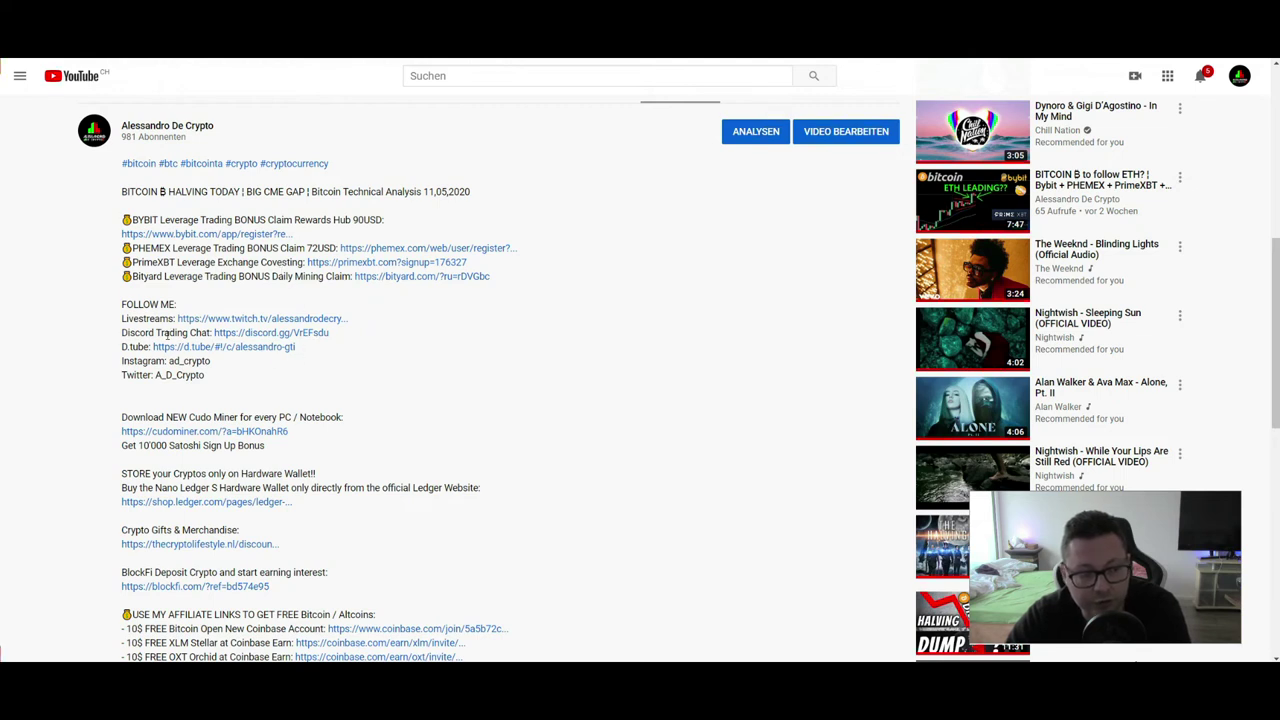
drag(122, 333, 326, 334)
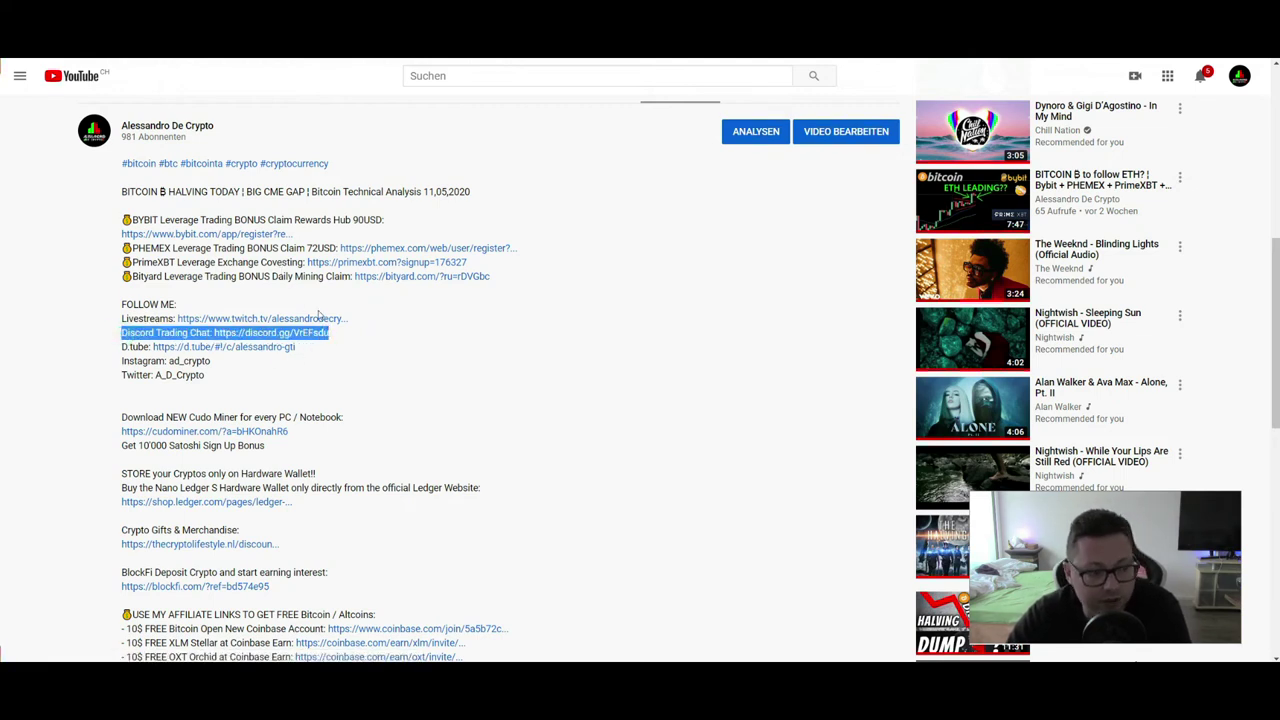
double_click(143, 318)
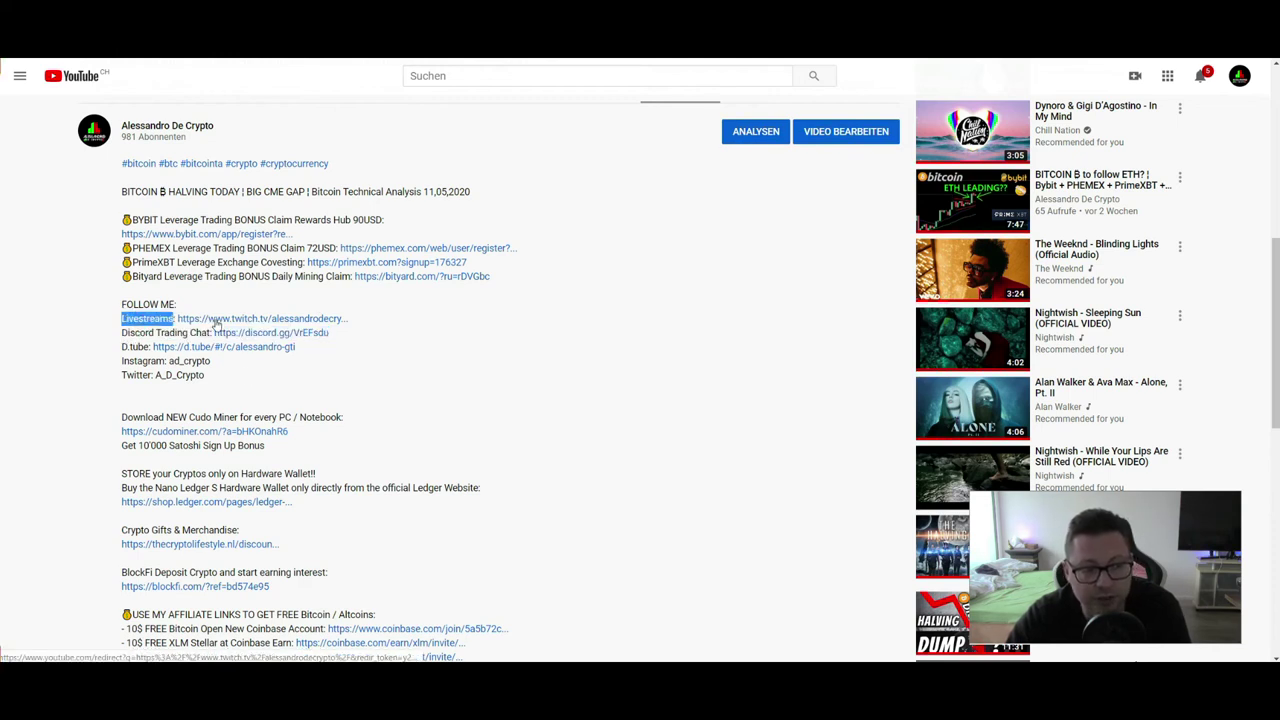
scroll(213, 323, up, 7)
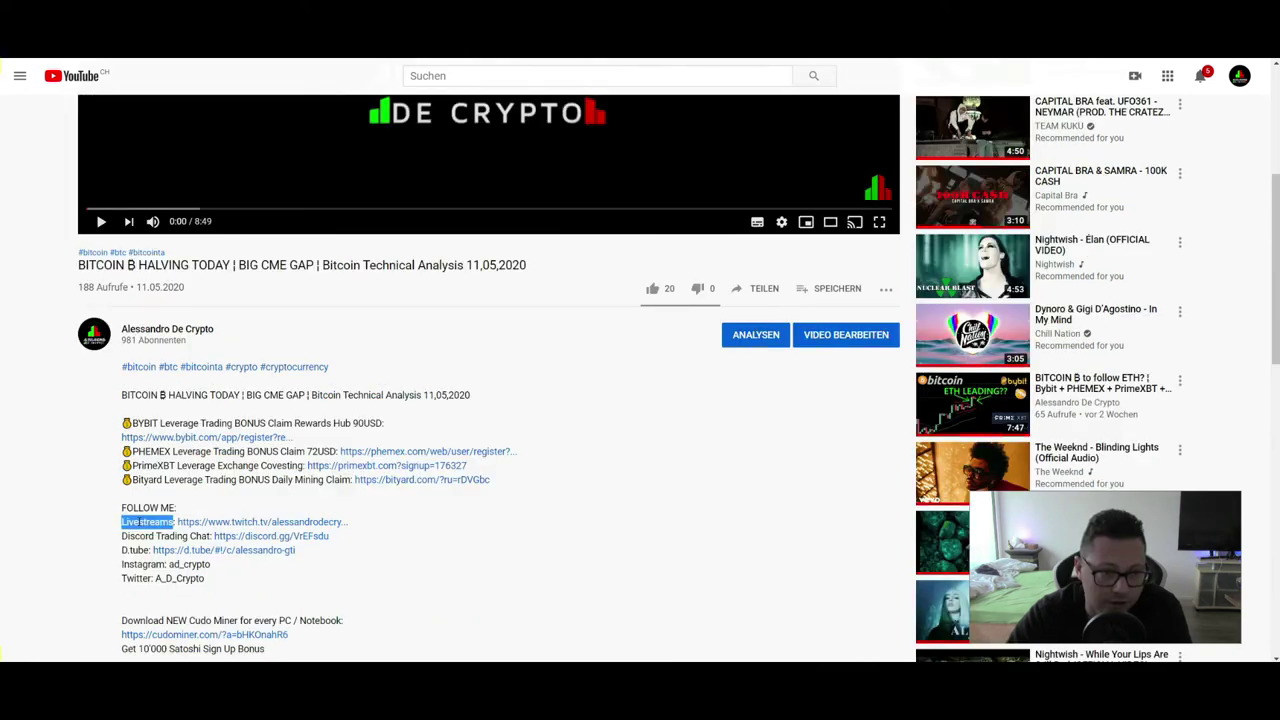